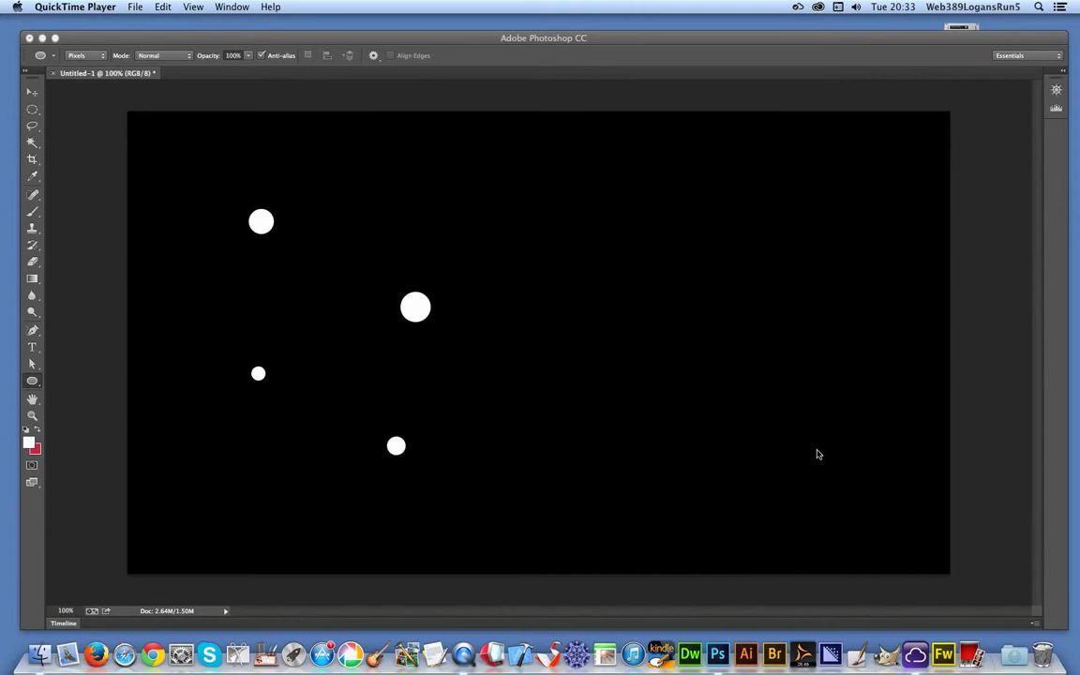
Step: Bring the four-dot black canvas to the front with the Channels panel shown
{"action": "left_click", "coordinate": [514, 37]}
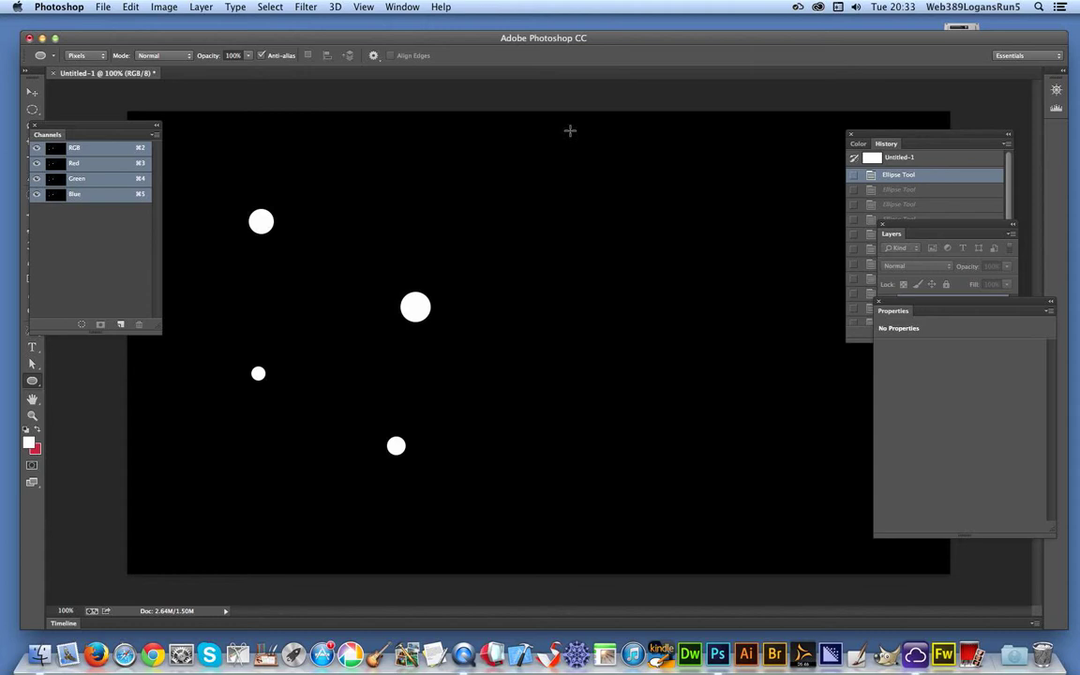
{"action": "left_click", "coordinate": [404, 8]}
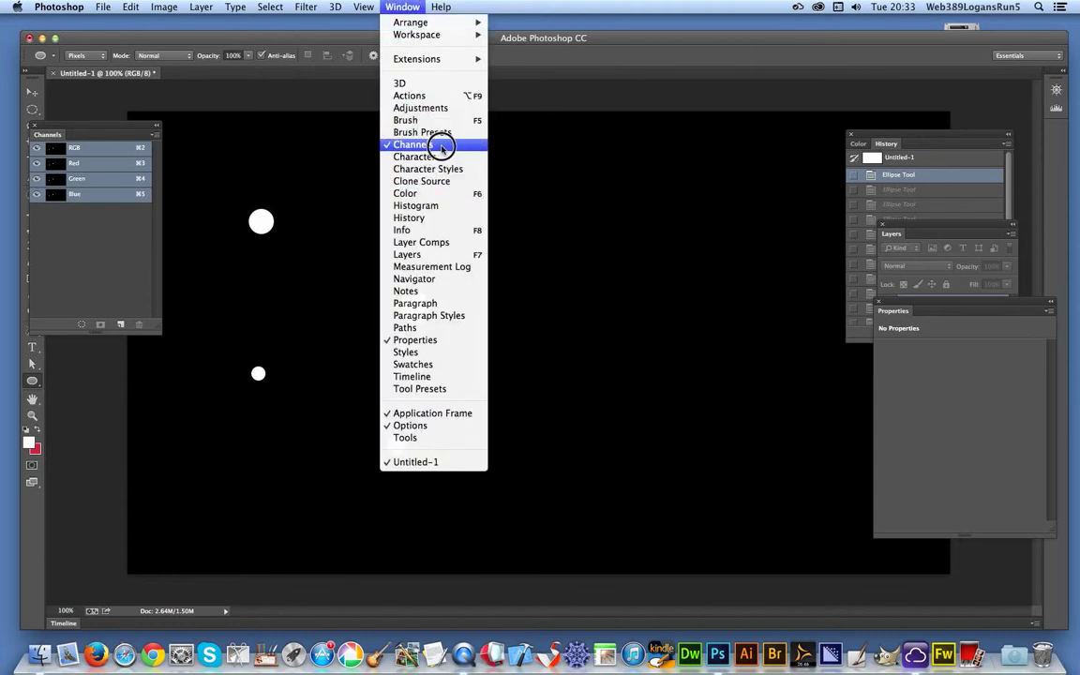
{"action": "left_click", "coordinate": [653, 244]}
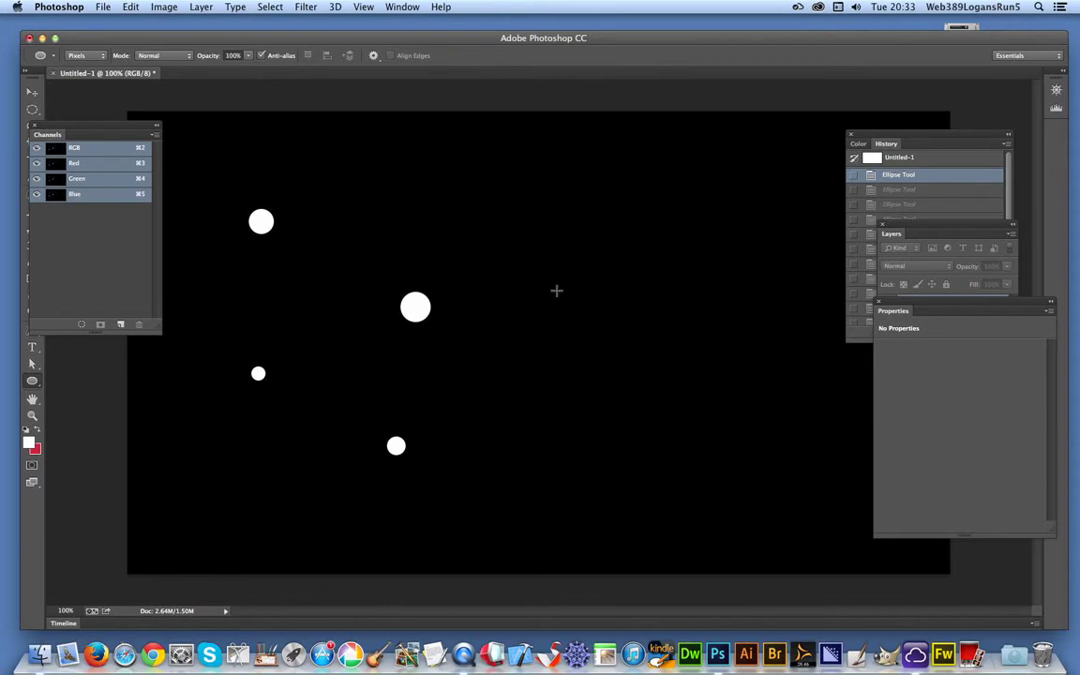
Step: Draw ten more white ellipses of varied sizes, including a small oval, across the canvas
{"action": "mouse_move", "coordinate": [456, 186]}
{"action": "left_mouse_down"}
{"action": "mouse_move", "coordinate": [439, 176]}
{"action": "mouse_move", "coordinate": [460, 198]}
{"action": "left_mouse_up"}
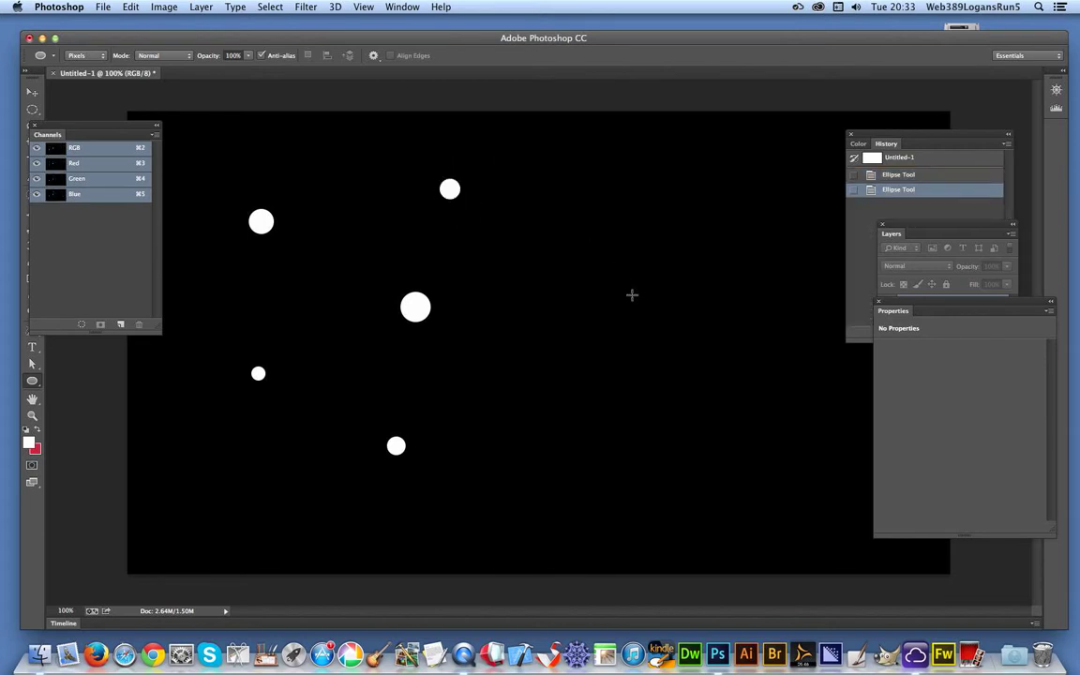
{"action": "left_click_drag", "start_coordinate": [631, 295], "coordinate": [651, 315]}
{"action": "left_click_drag", "start_coordinate": [647, 173], "coordinate": [679, 205]}
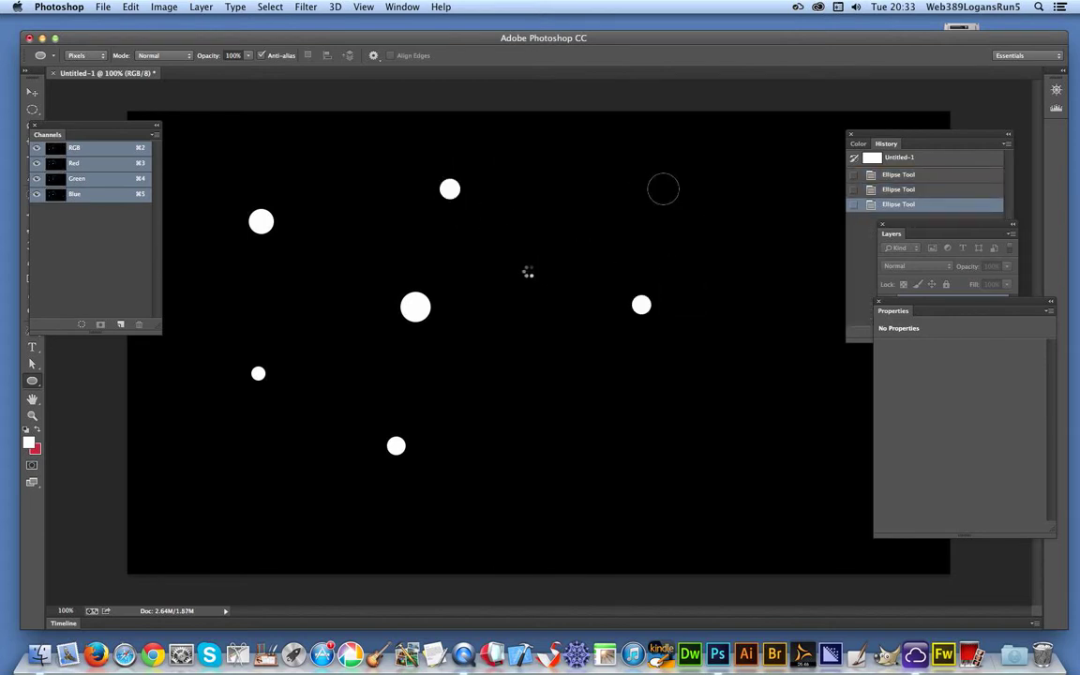
{"action": "left_click_drag", "start_coordinate": [521, 262], "coordinate": [540, 282]}
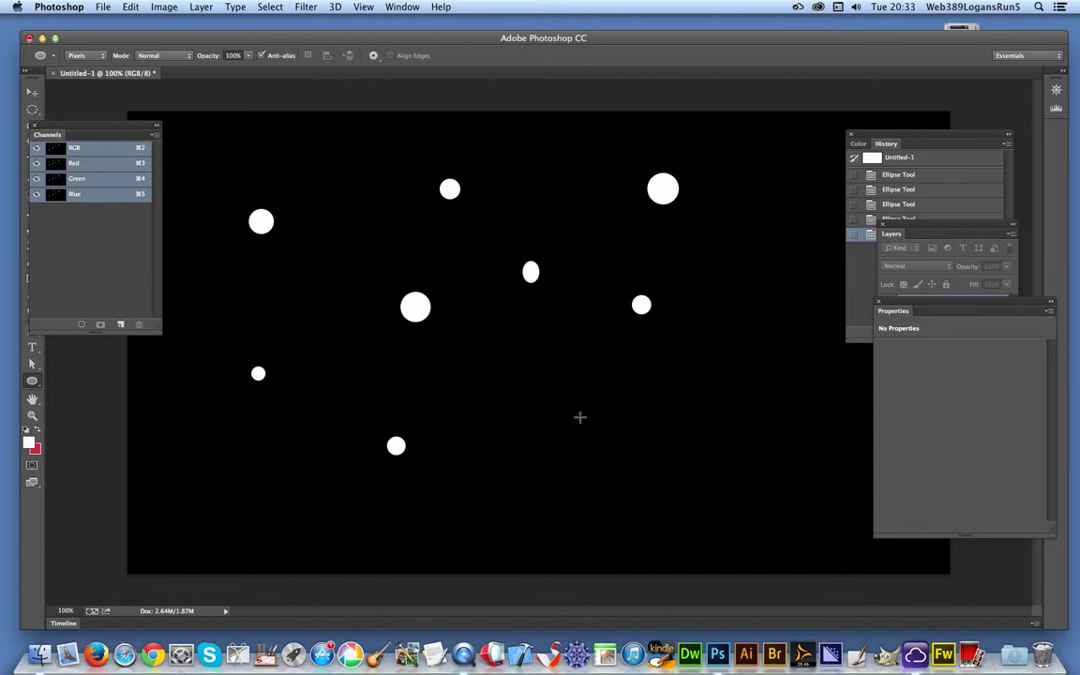
{"action": "left_click_drag", "start_coordinate": [579, 418], "coordinate": [618, 456]}
{"action": "left_click_drag", "start_coordinate": [752, 466], "coordinate": [786, 499]}
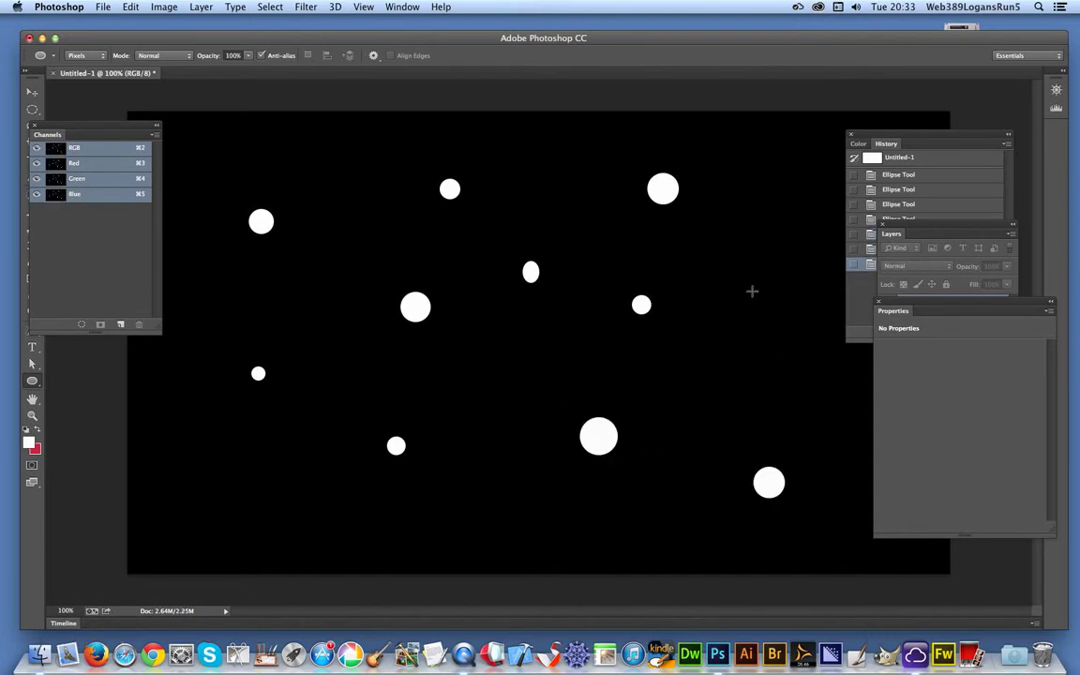
{"action": "left_click_drag", "start_coordinate": [751, 291], "coordinate": [785, 324]}
{"action": "left_click_drag", "start_coordinate": [200, 479], "coordinate": [233, 512]}
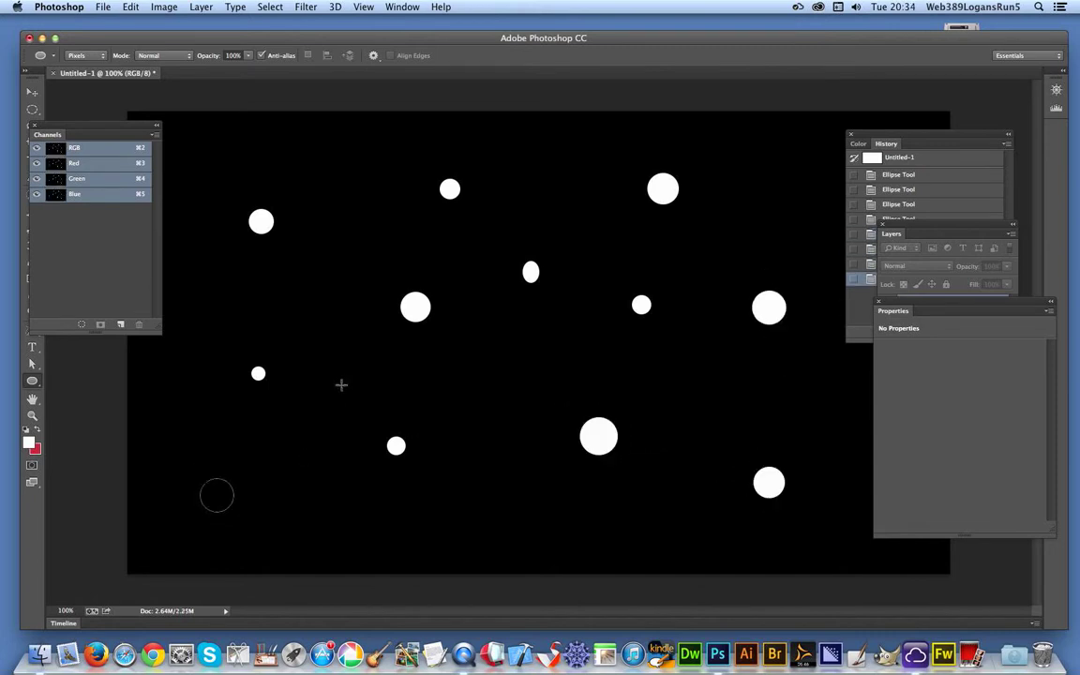
{"action": "left_click_drag", "start_coordinate": [340, 365], "coordinate": [373, 398]}
{"action": "left_click_drag", "start_coordinate": [472, 437], "coordinate": [489, 454]}
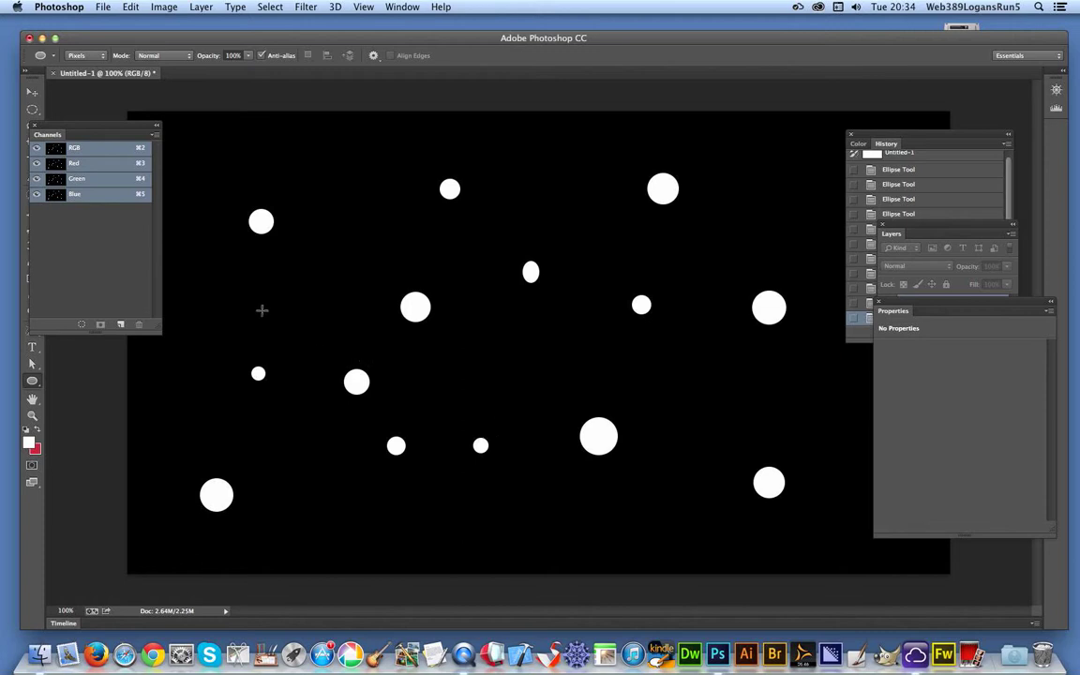
Step: Apply an X-shaped Shape Blur at radius 84 pixels to the Red channel
{"action": "left_click", "coordinate": [82, 165]}
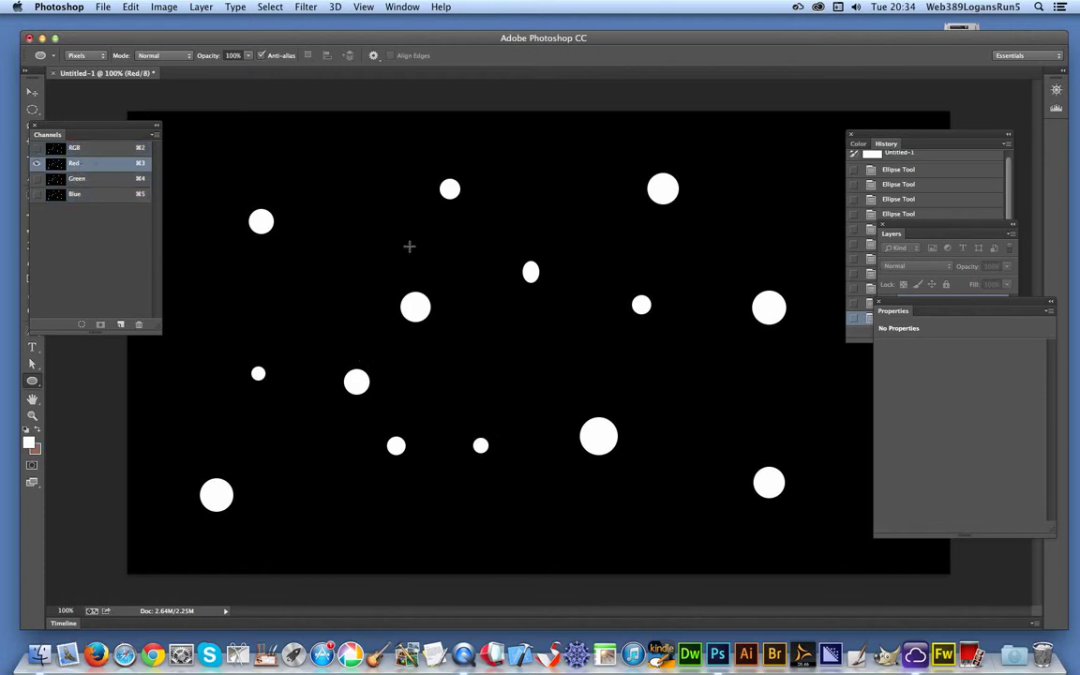
{"action": "left_click", "coordinate": [306, 7]}
{"action": "mouse_move", "coordinate": [311, 168]}
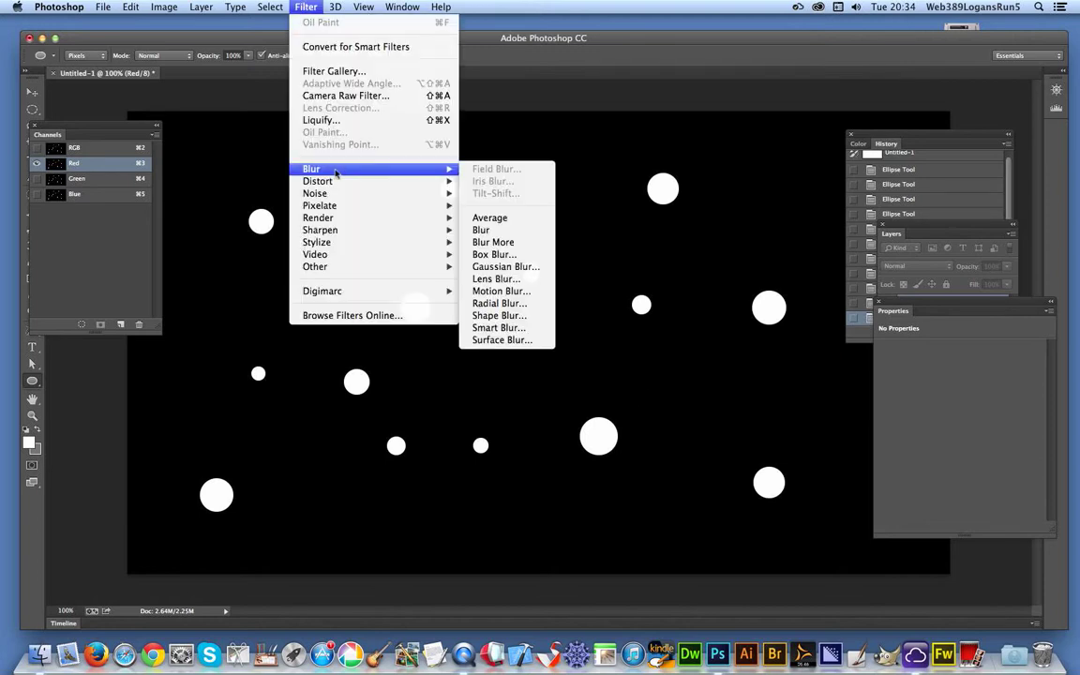
{"action": "left_click", "coordinate": [491, 320]}
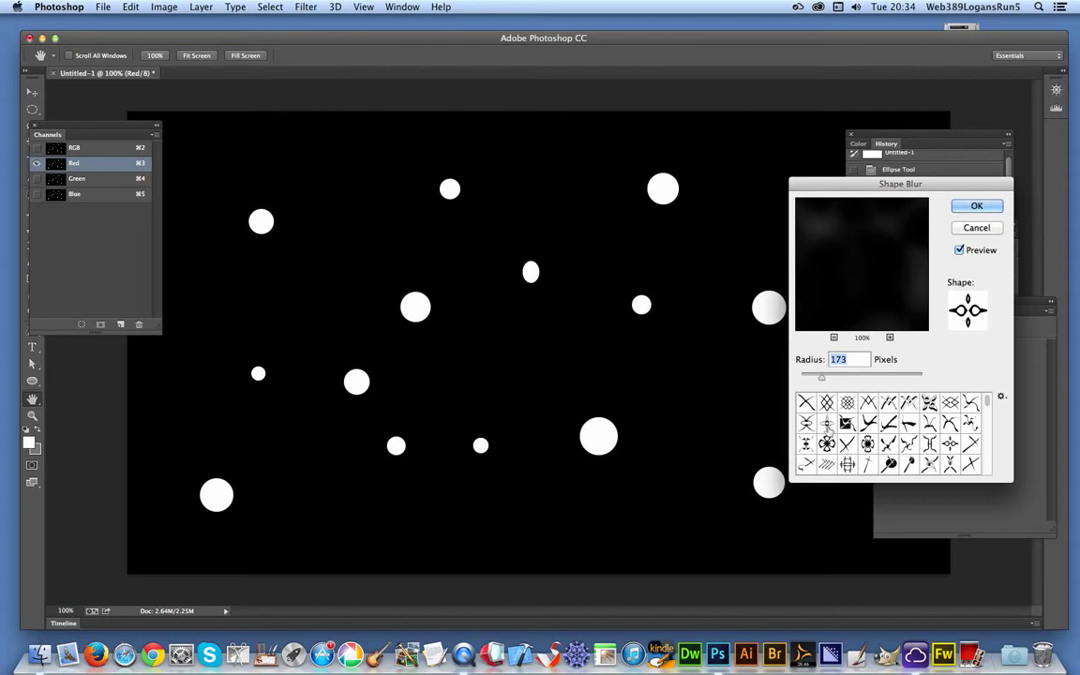
{"action": "left_click", "coordinate": [805, 402]}
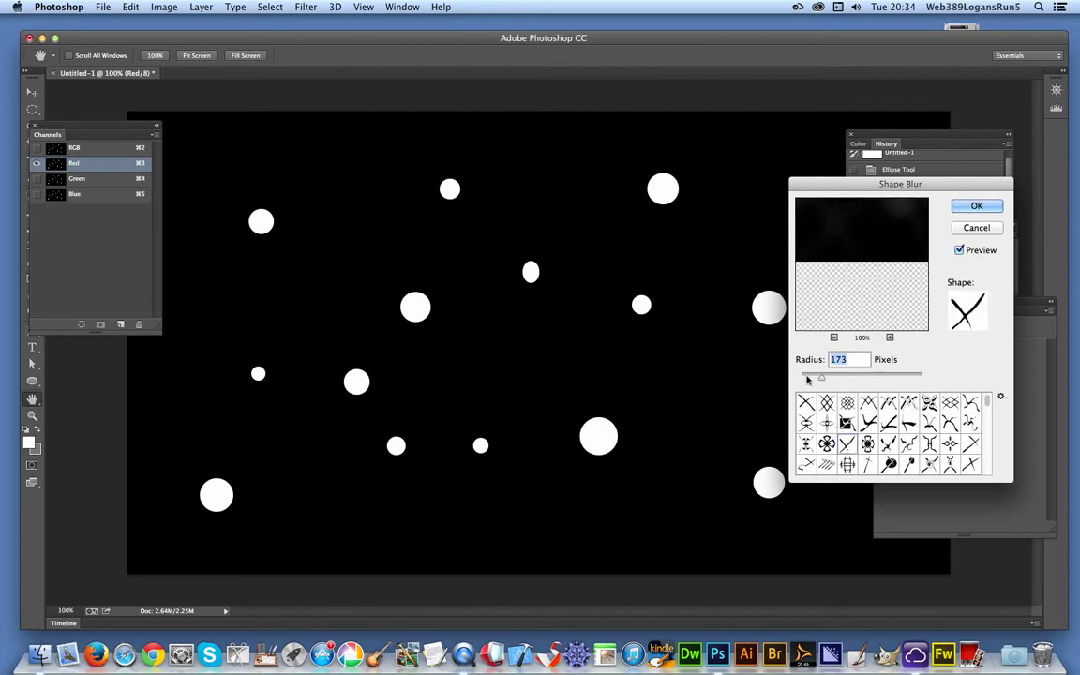
{"action": "left_click_drag", "start_coordinate": [815, 376], "coordinate": [810, 376]}
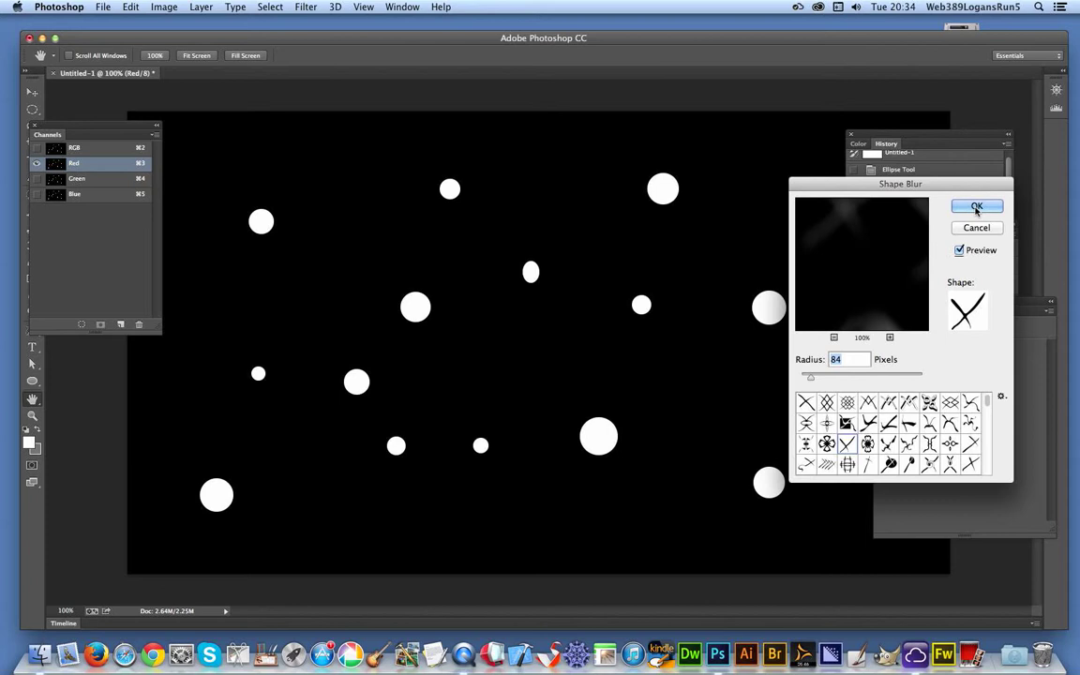
{"action": "left_click", "coordinate": [976, 208]}
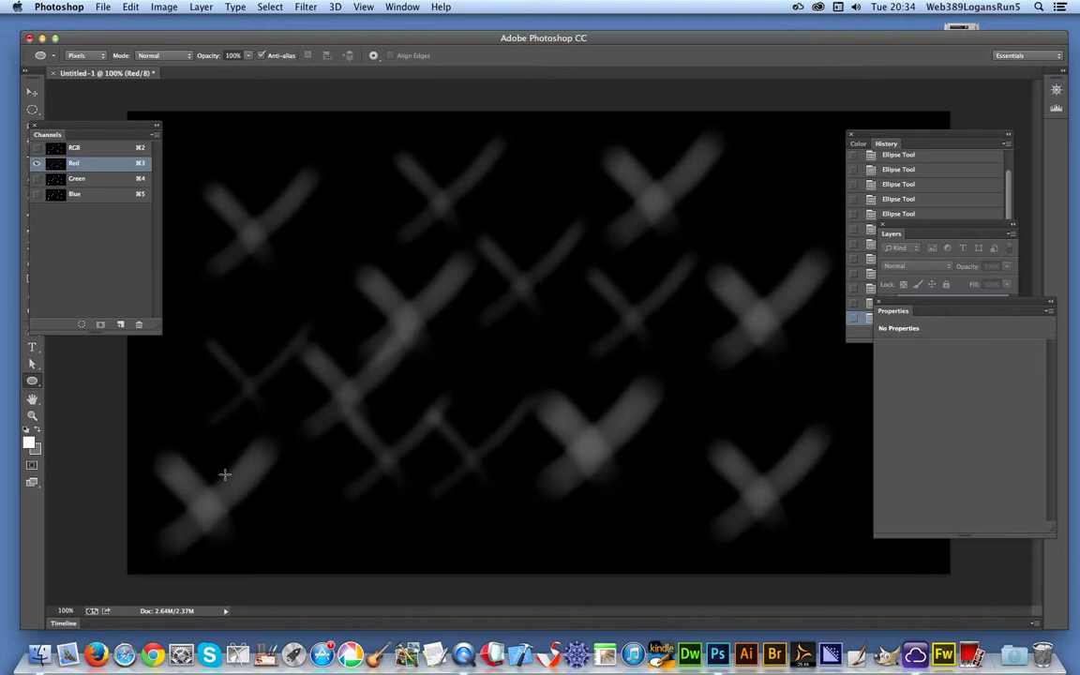
Step: Apply a chevron-shaped Shape Blur at radius 84 pixels to the Green channel
{"action": "left_click", "coordinate": [85, 178]}
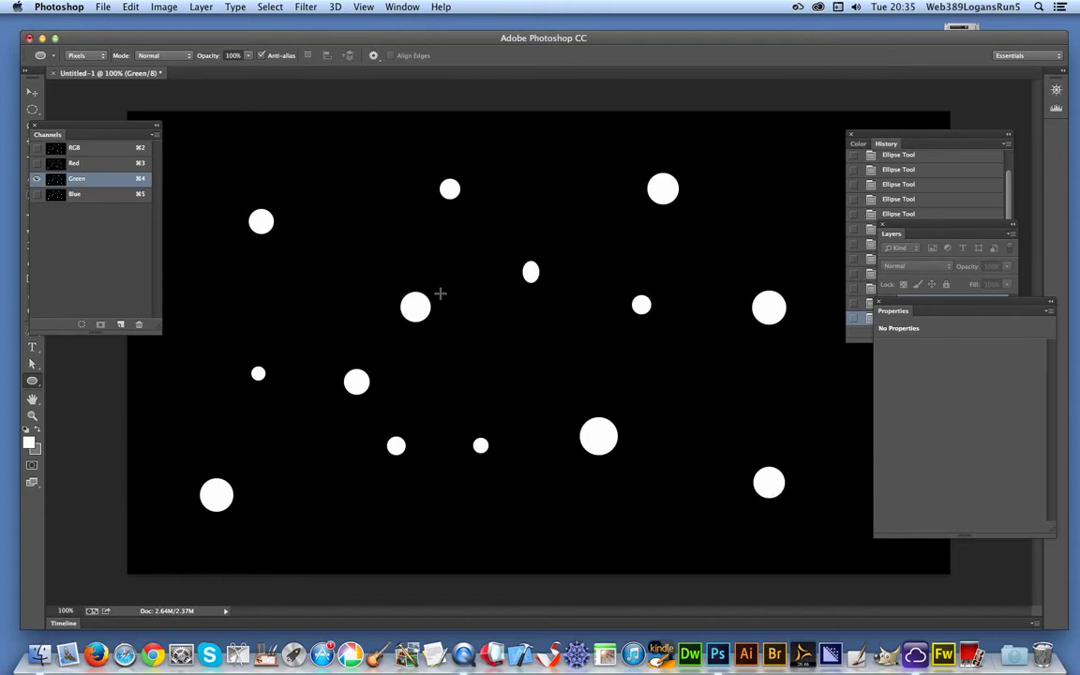
{"action": "left_click", "coordinate": [304, 8]}
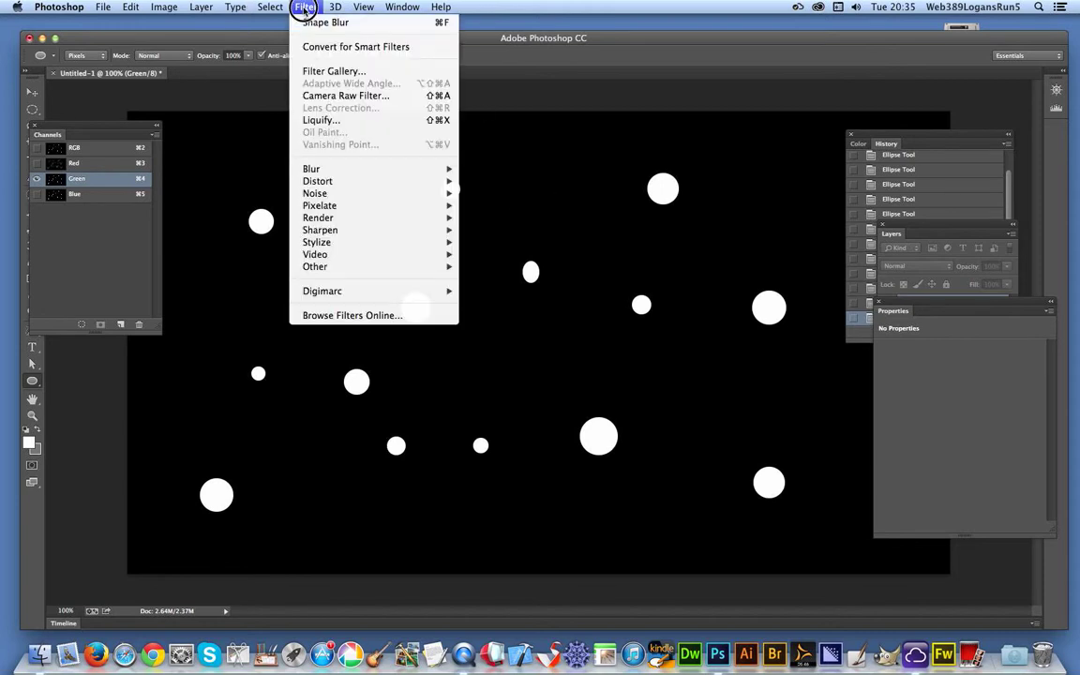
{"action": "mouse_move", "coordinate": [373, 169]}
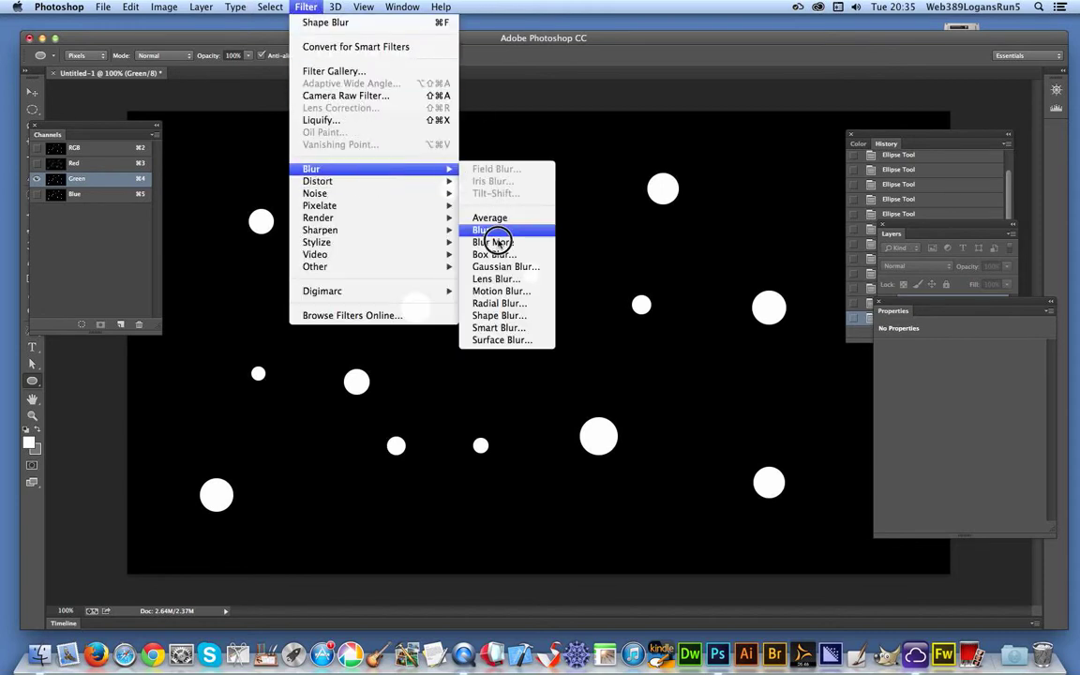
{"action": "left_click", "coordinate": [497, 315]}
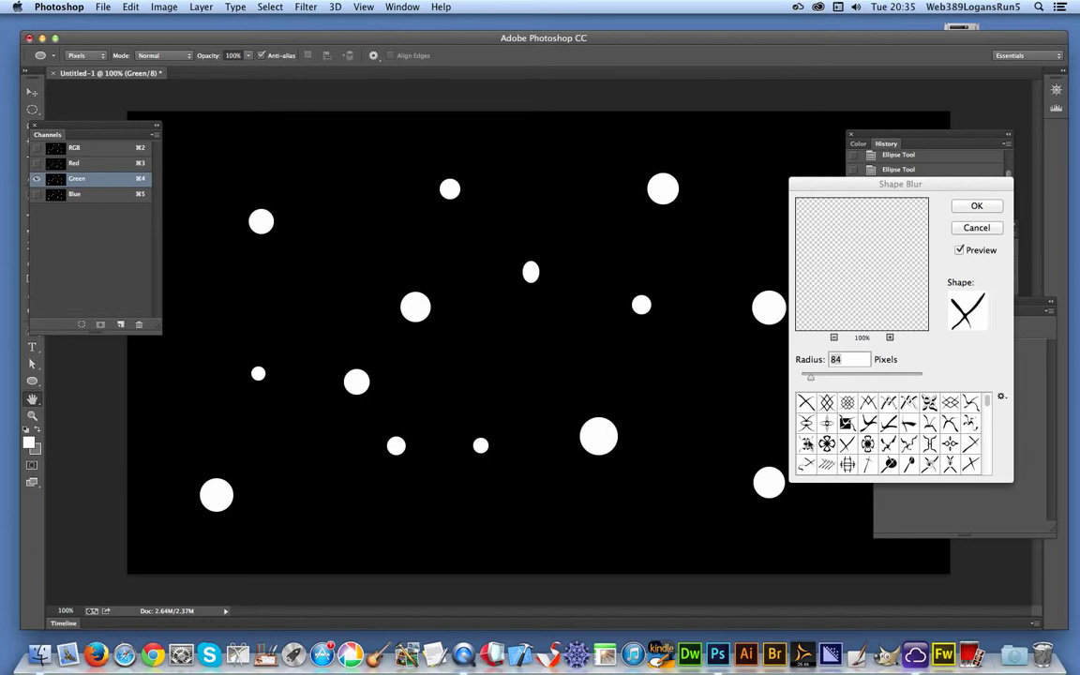
{"action": "left_click", "coordinate": [826, 463]}
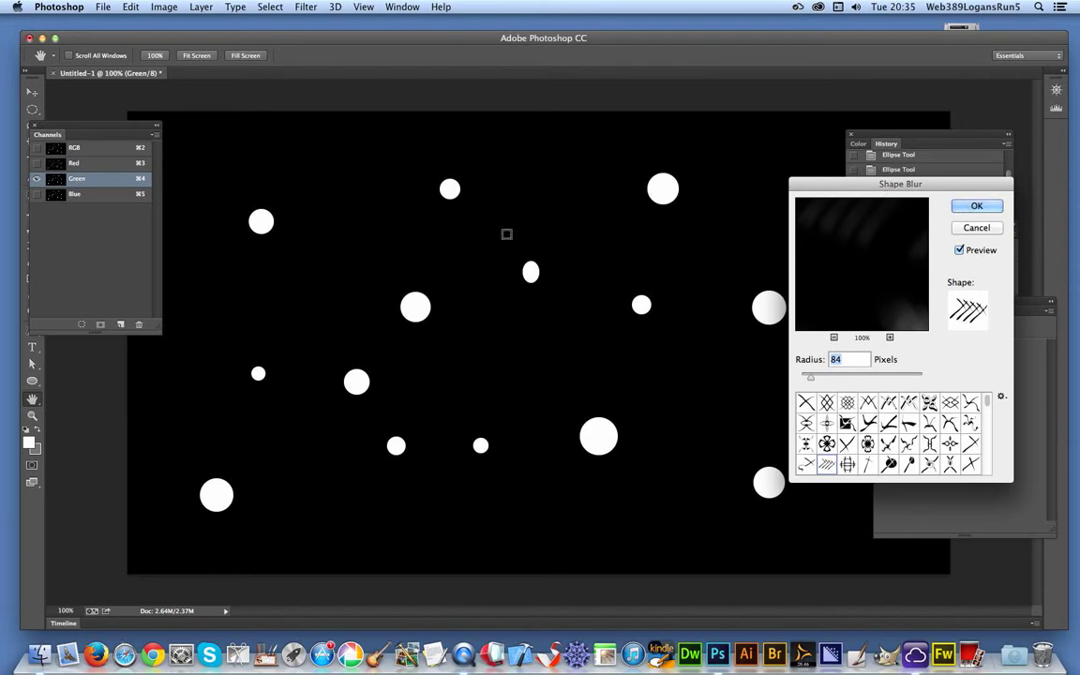
{"action": "key", "text": "Escape"}
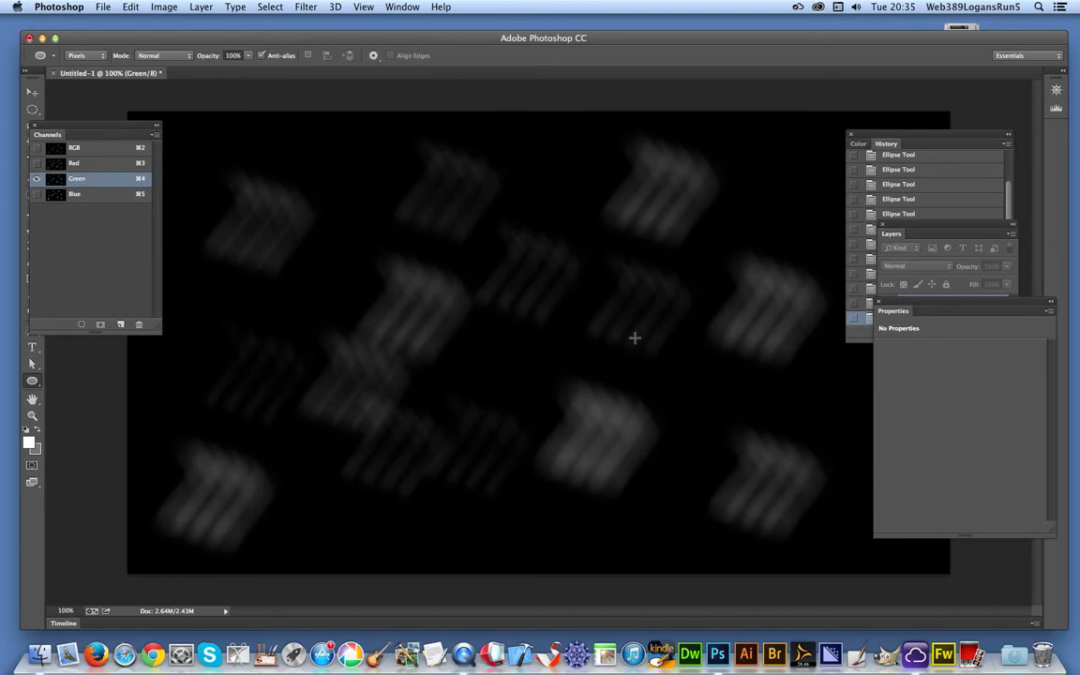
Step: Shape-blur the Blue channel with a rounded cross shape at radius 84, then view the combined RGB image
{"action": "left_click", "coordinate": [73, 192]}
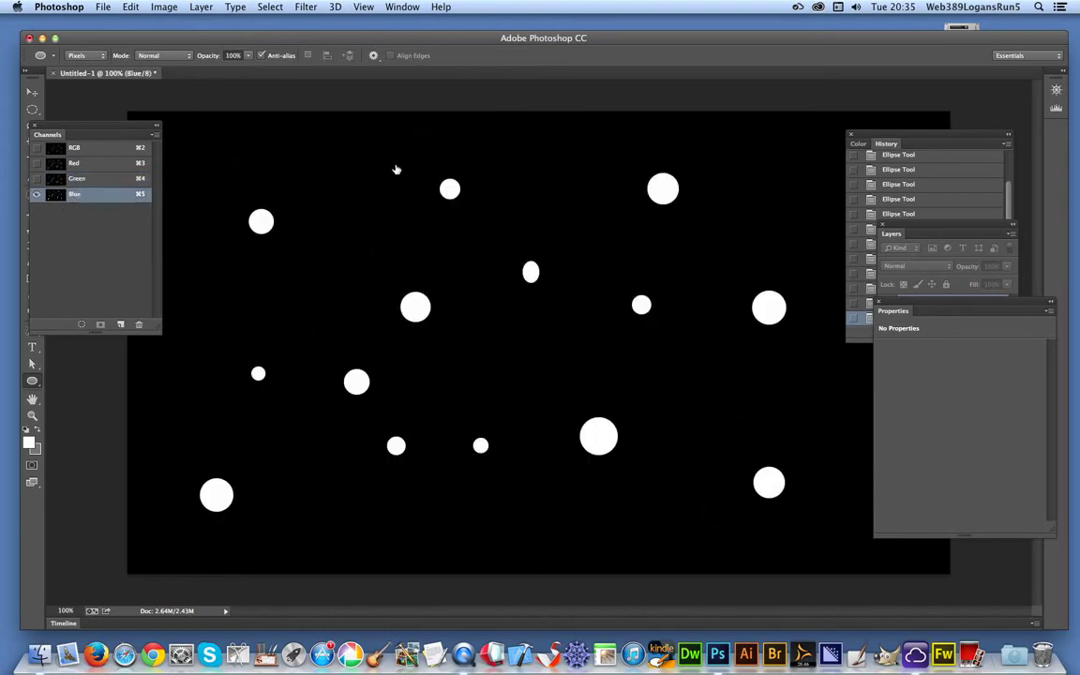
{"action": "left_click", "coordinate": [309, 6]}
{"action": "mouse_move", "coordinate": [319, 166]}
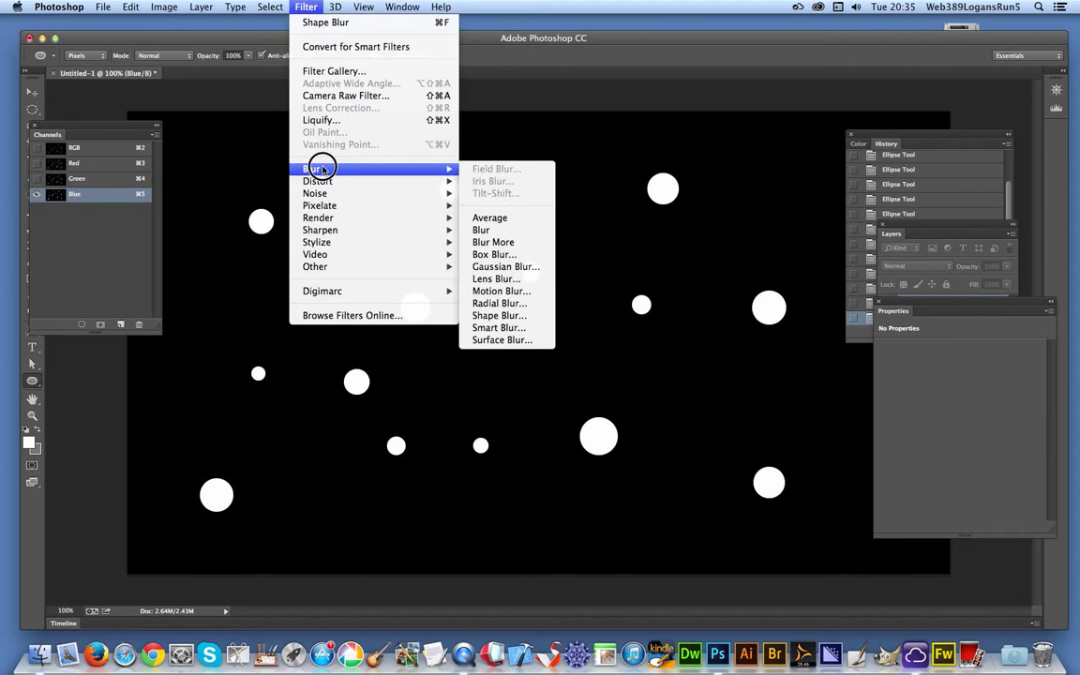
{"action": "left_click", "coordinate": [492, 315]}
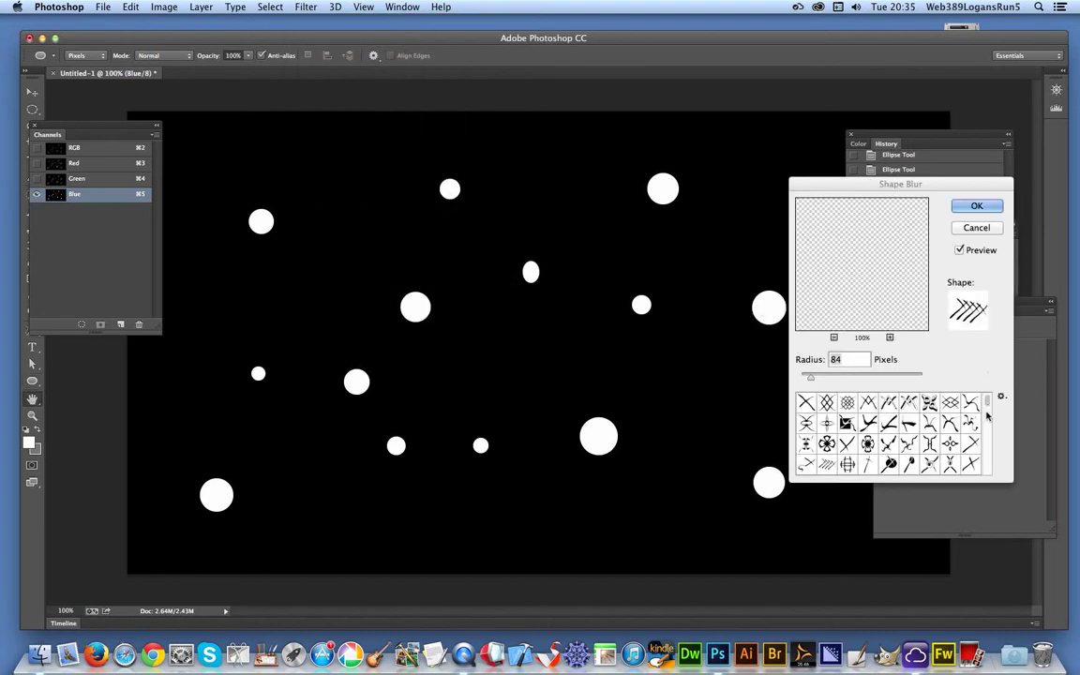
{"action": "left_click", "coordinate": [987, 416]}
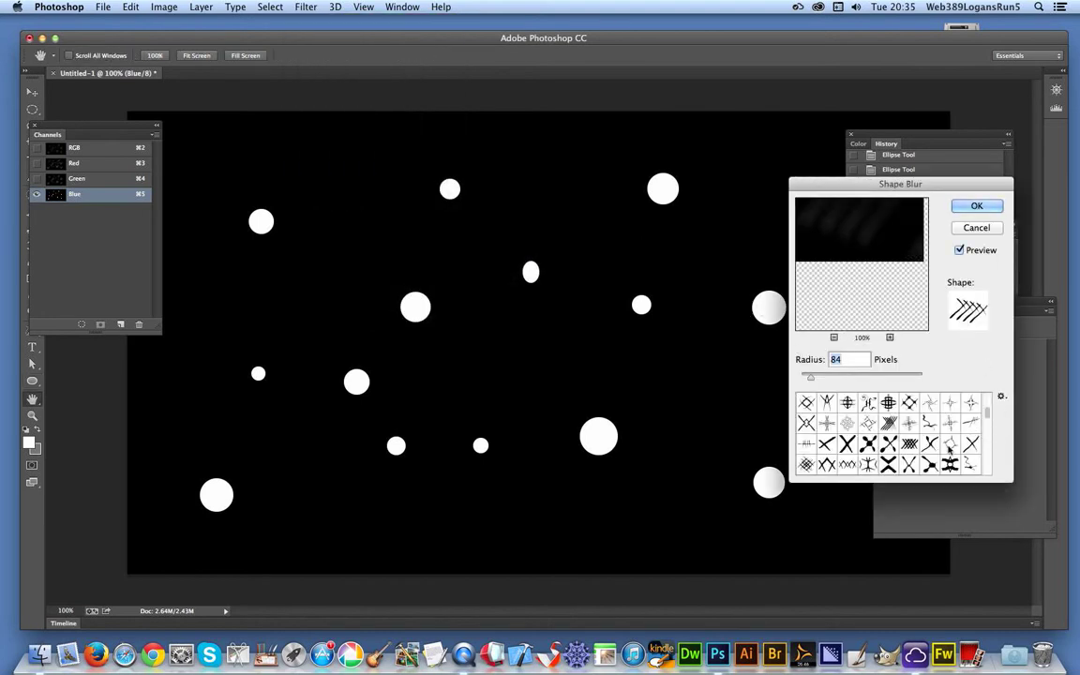
{"action": "left_click", "coordinate": [929, 465]}
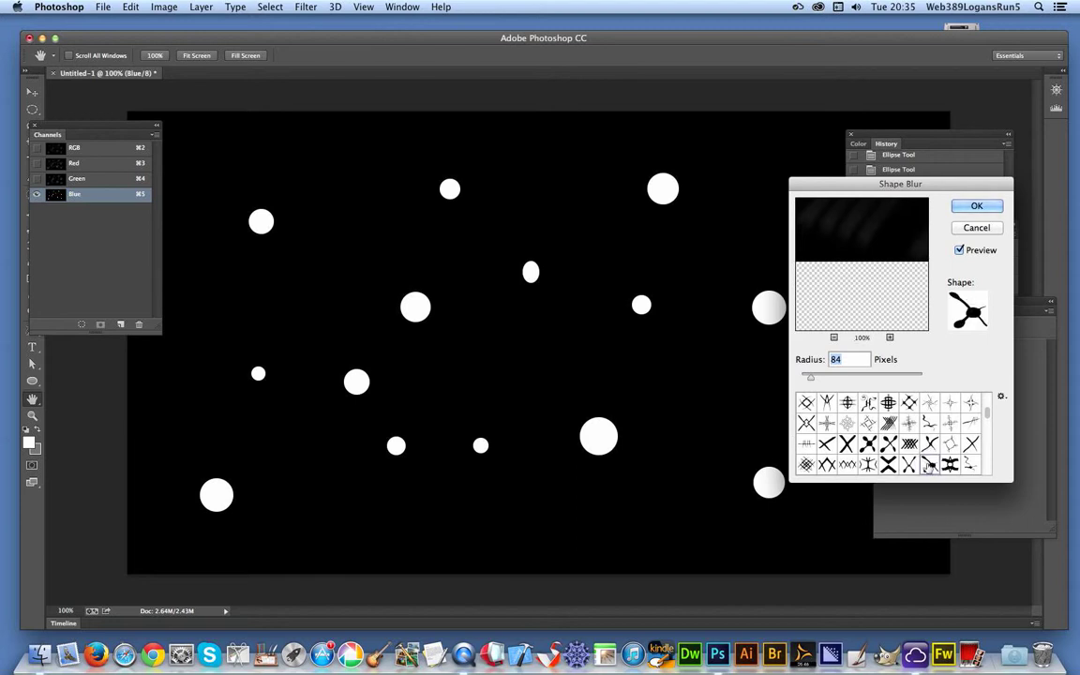
{"action": "left_click", "coordinate": [978, 208]}
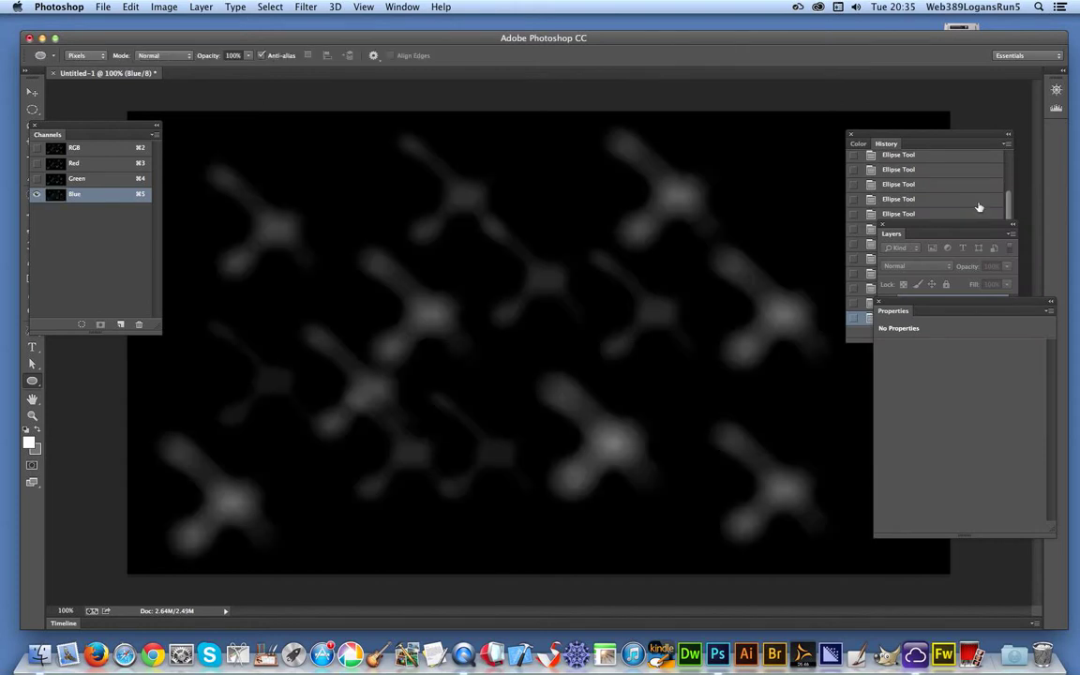
{"action": "left_click", "coordinate": [104, 148]}
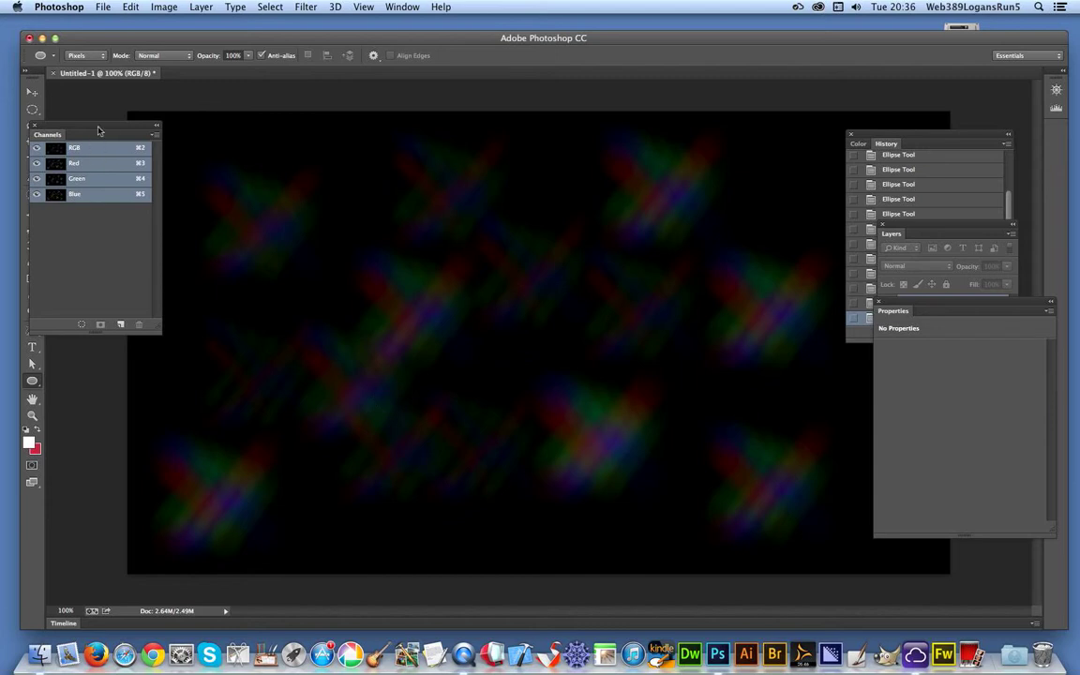
Step: Apply HDR Toning with Local Adaptation to produce vivid rainbow crosses at 8 bits per channel
{"action": "left_click_drag", "start_coordinate": [98, 130], "coordinate": [124, 141]}
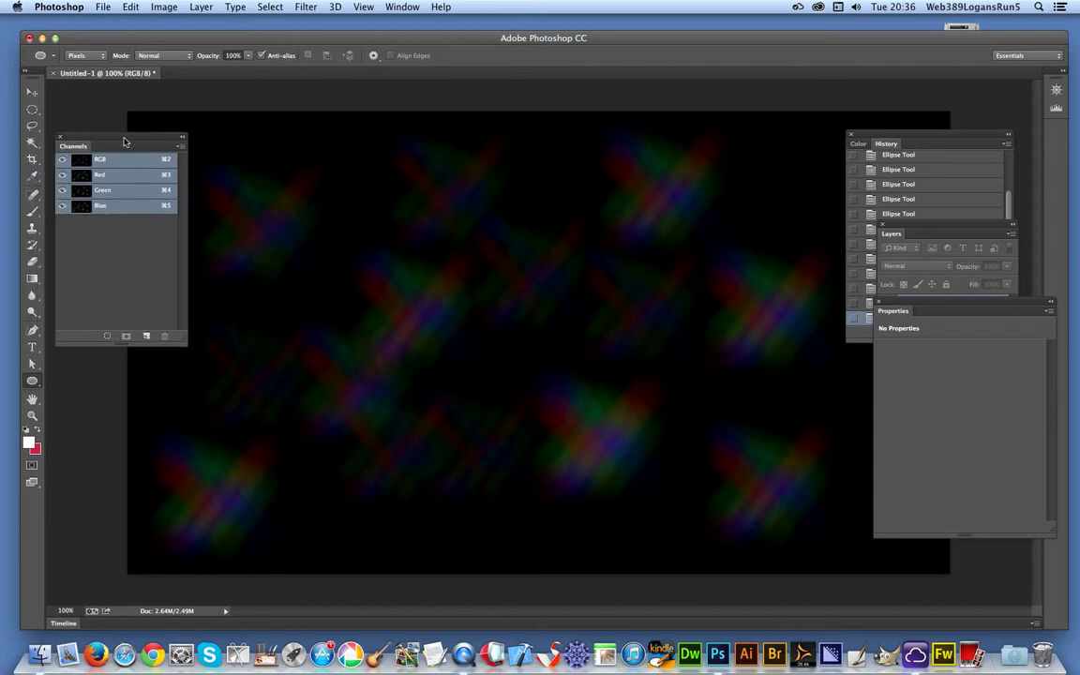
{"action": "left_click", "coordinate": [165, 8]}
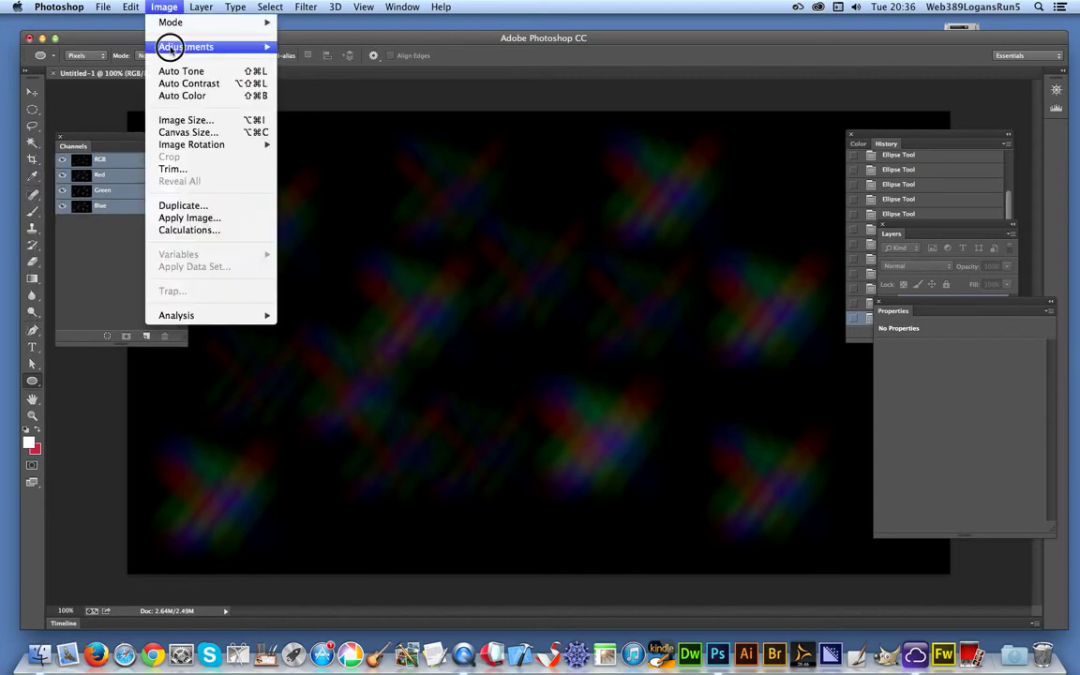
{"action": "mouse_move", "coordinate": [225, 49]}
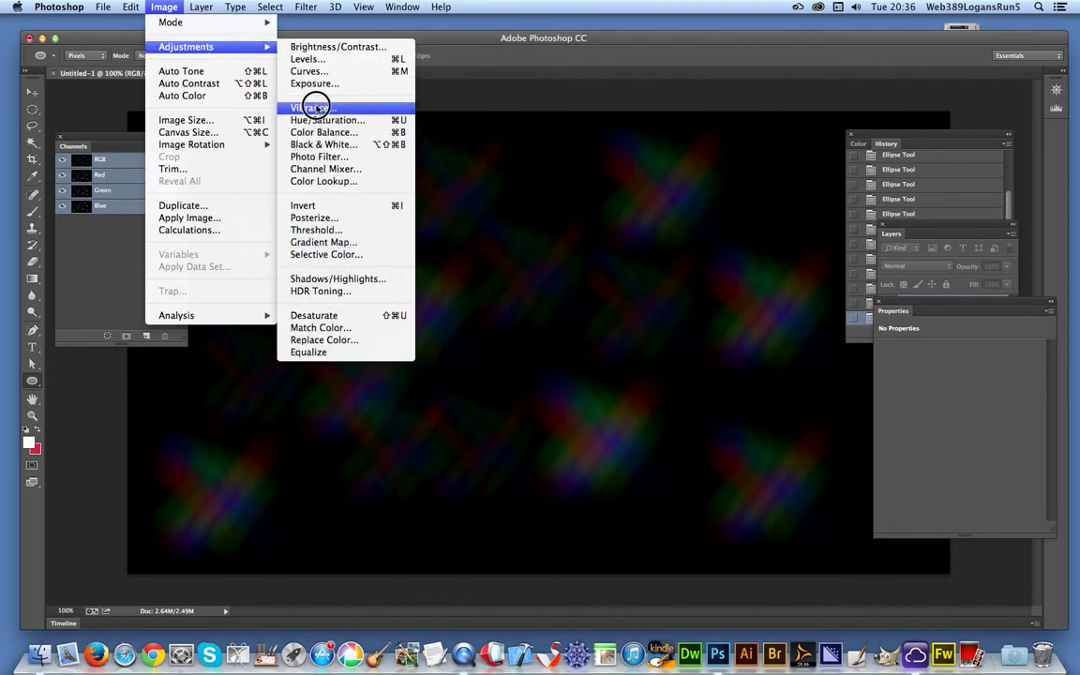
{"action": "left_click", "coordinate": [319, 292]}
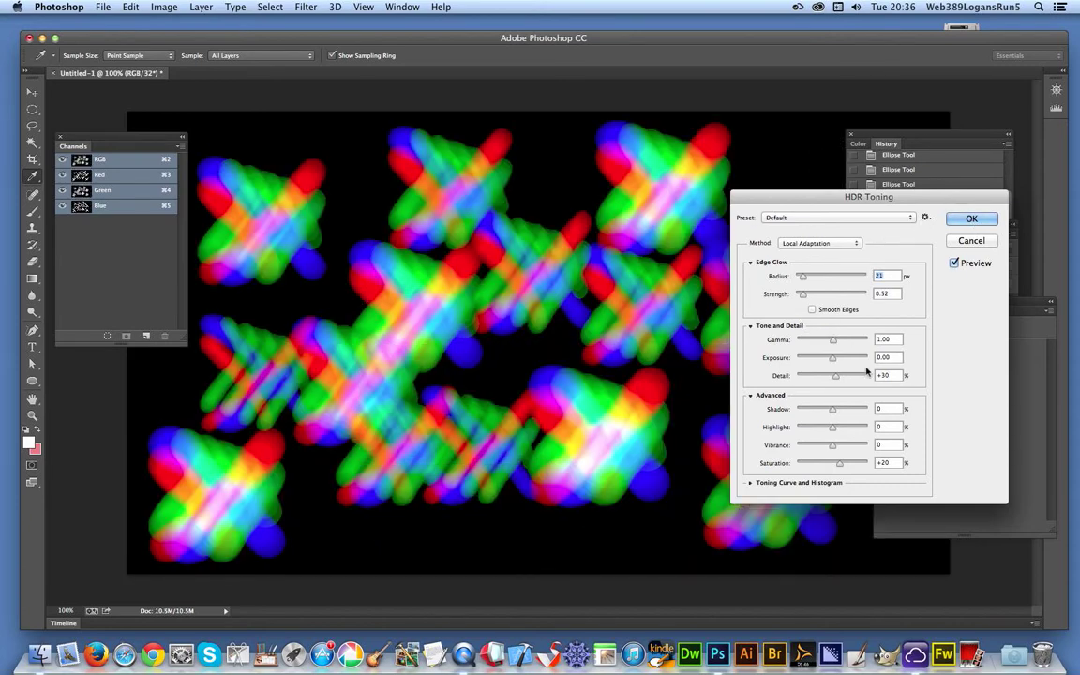
{"action": "left_click", "coordinate": [975, 219]}
{"action": "key", "text": "u"}
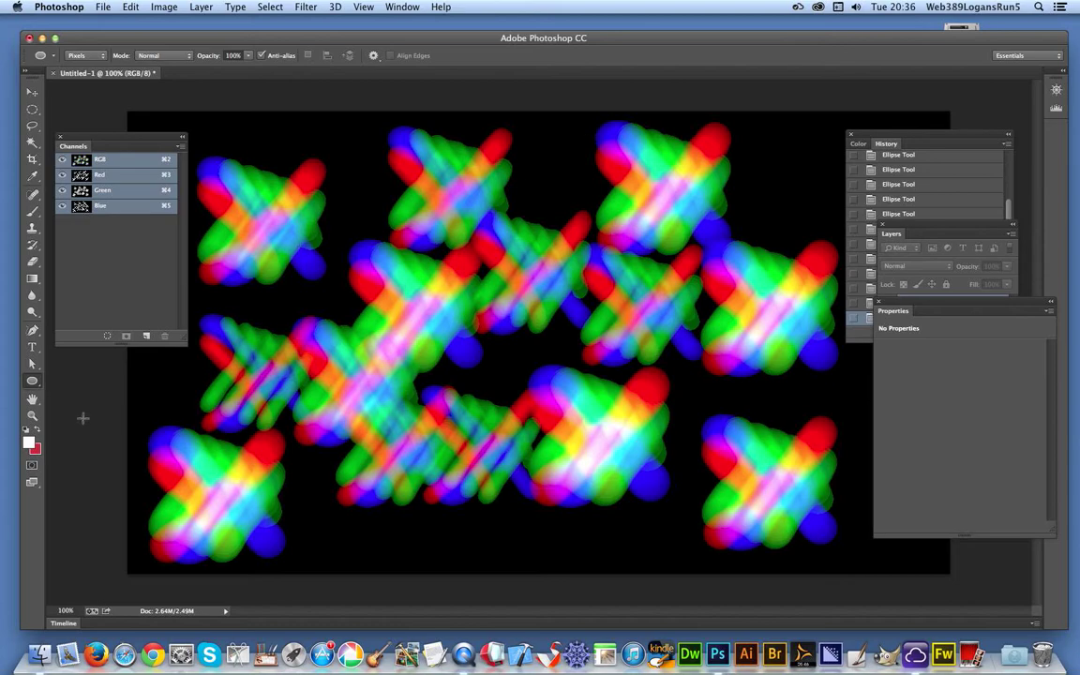
Step: Apply Oil Paint with Shine 6.4 for an embossed brushstroke texture
{"action": "left_click_drag", "start_coordinate": [319, 7], "coordinate": [329, 136]}
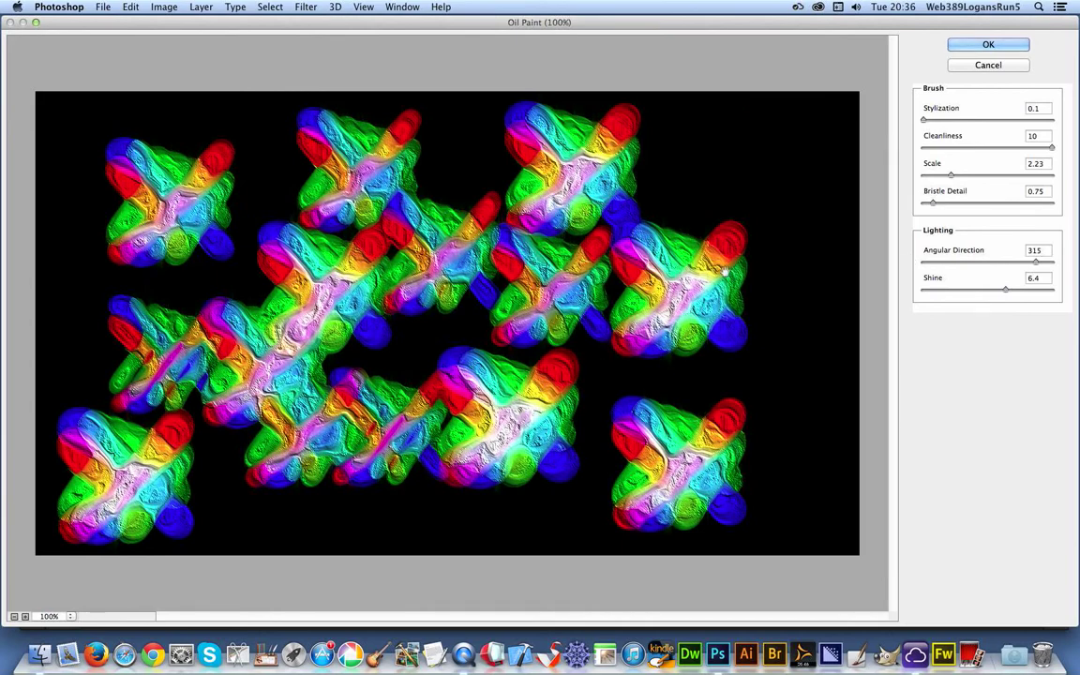
{"action": "left_click", "coordinate": [981, 44]}
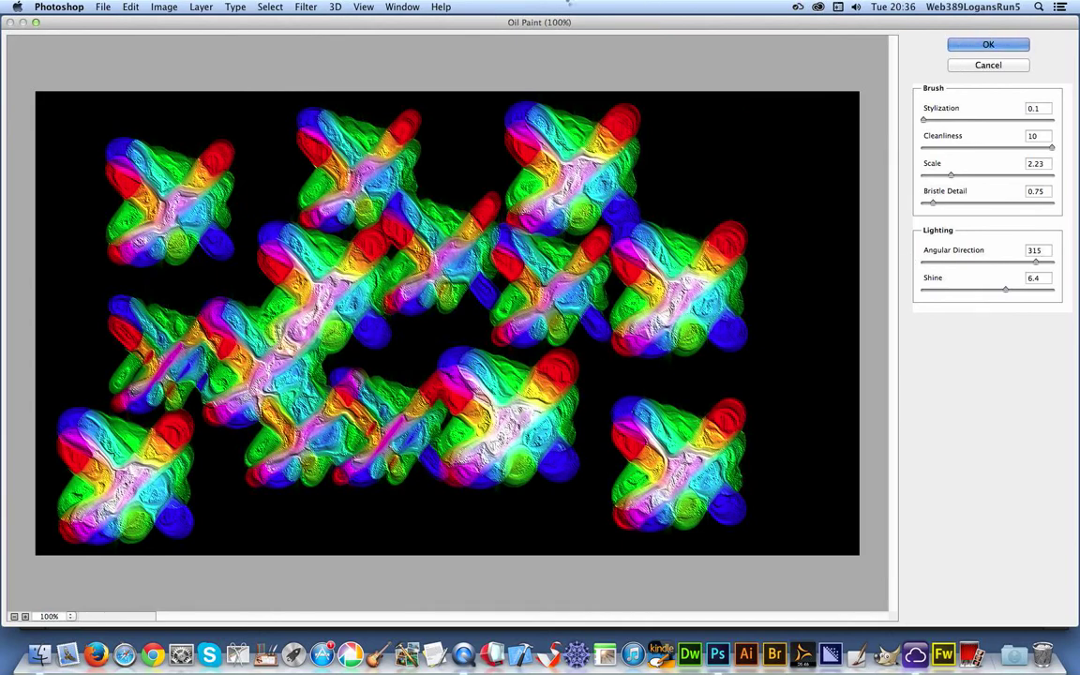